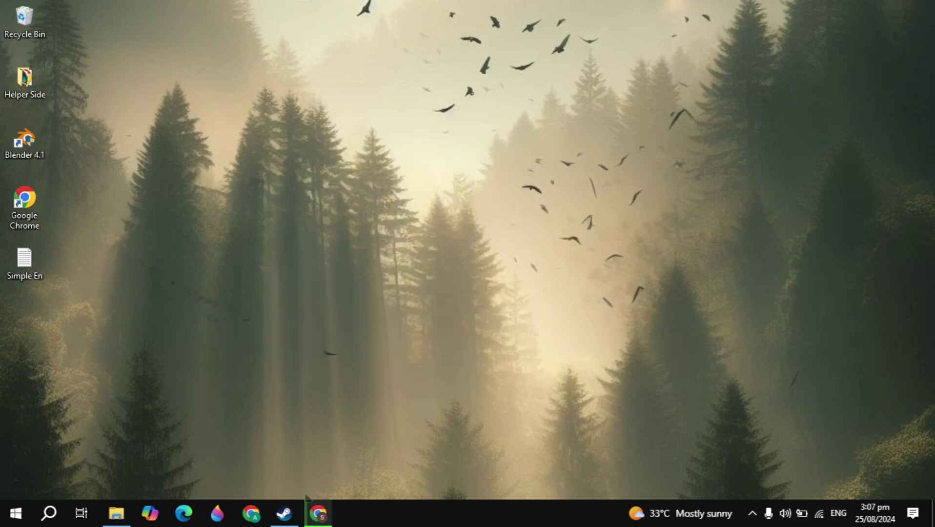
# Find Device Manager and open the Intel(R) HD Graphics 520 adapter's driver properties
pyautogui.click(49, 514)
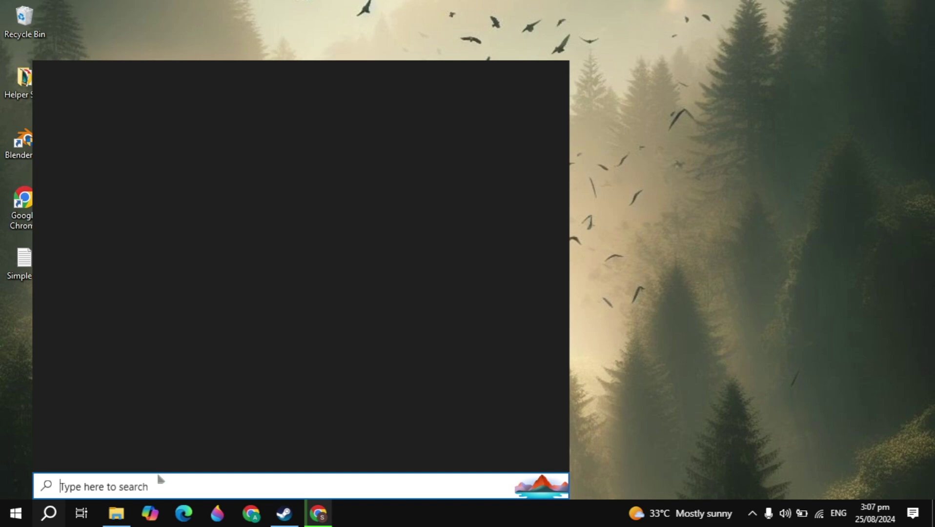
pyautogui.write('devi')
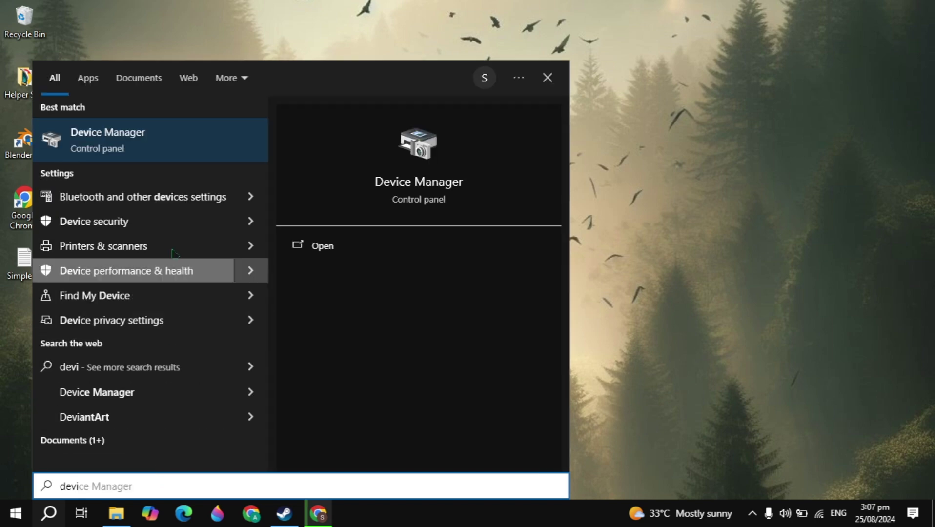
pyautogui.click(177, 157)
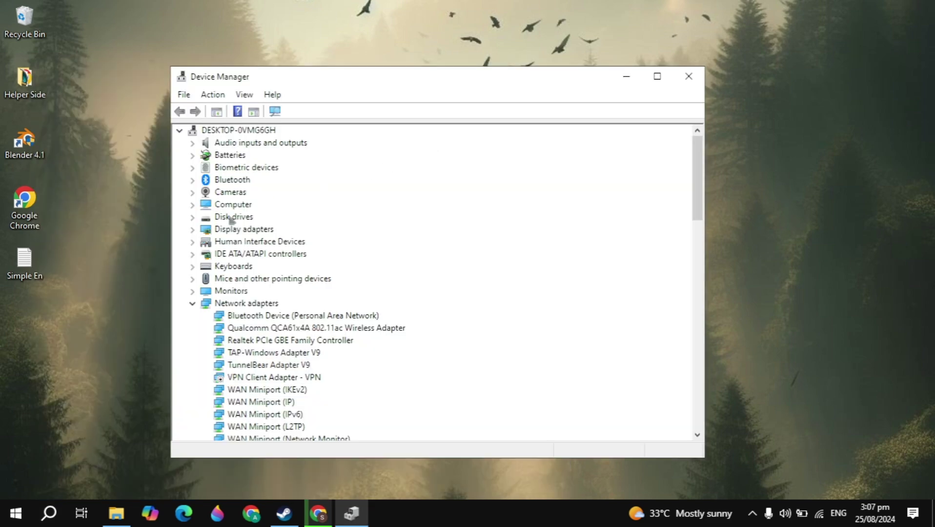
pyautogui.doubleClick(212, 232)
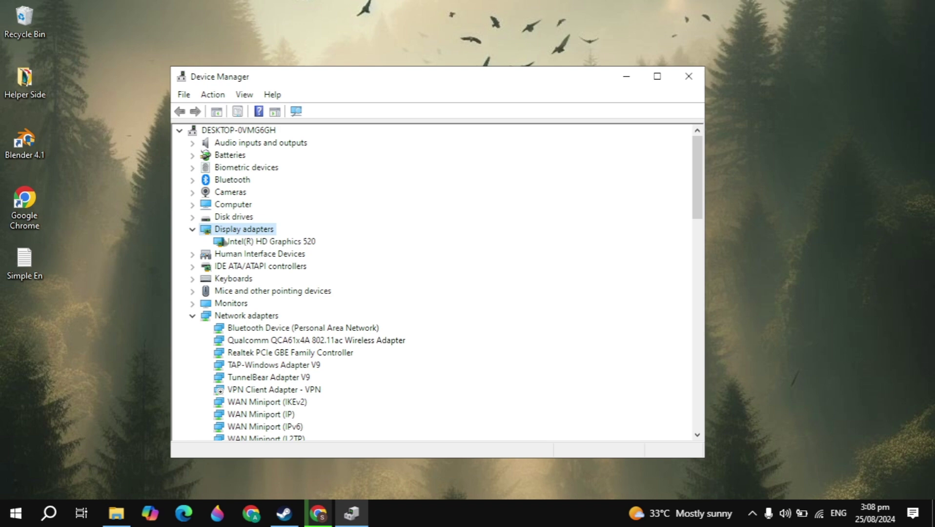
pyautogui.doubleClick(263, 241)
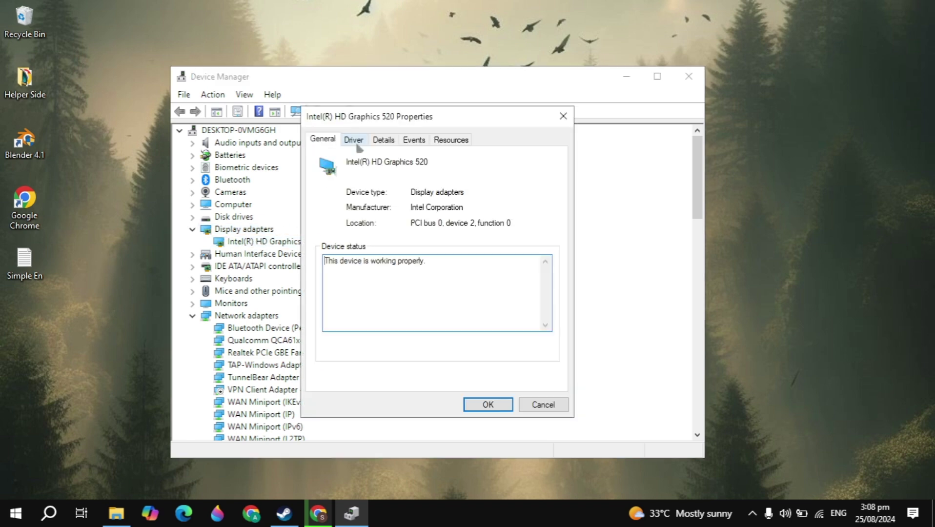
pyautogui.click(353, 140)
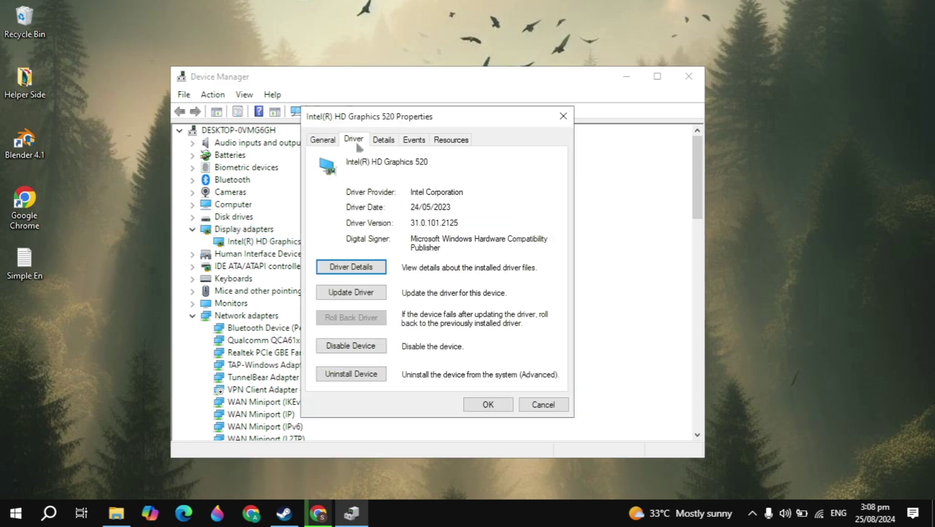
# Reinstall the Intel HD Graphics 520 driver, choosing it from the list of drivers on this computer
pyautogui.click(350, 292)
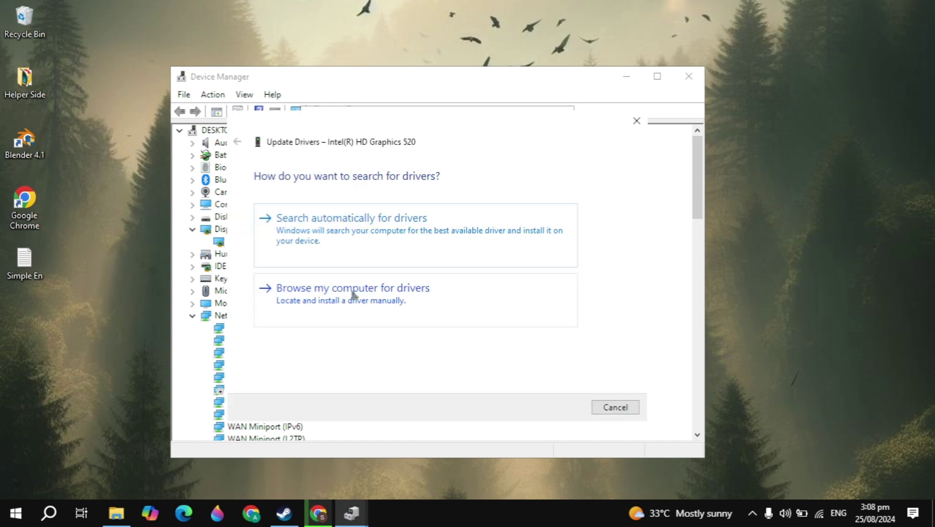
pyautogui.click(355, 293)
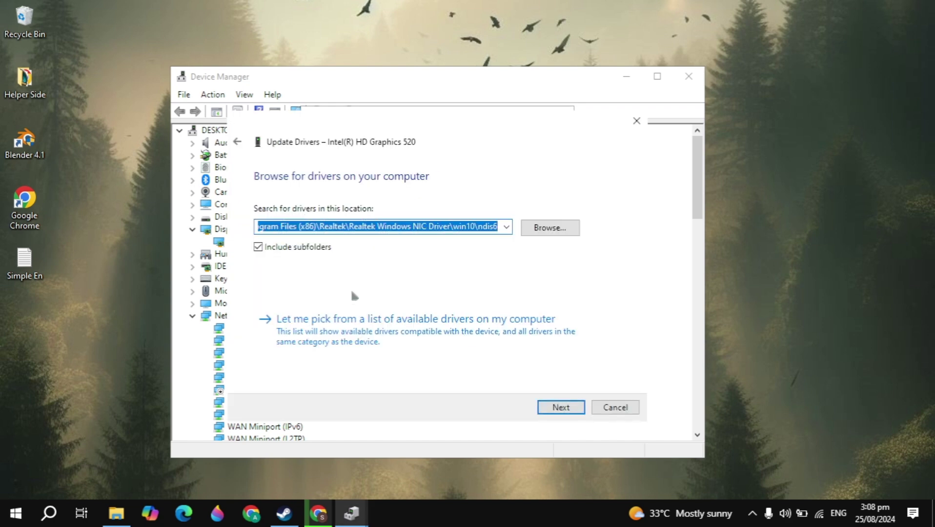
pyautogui.click(409, 333)
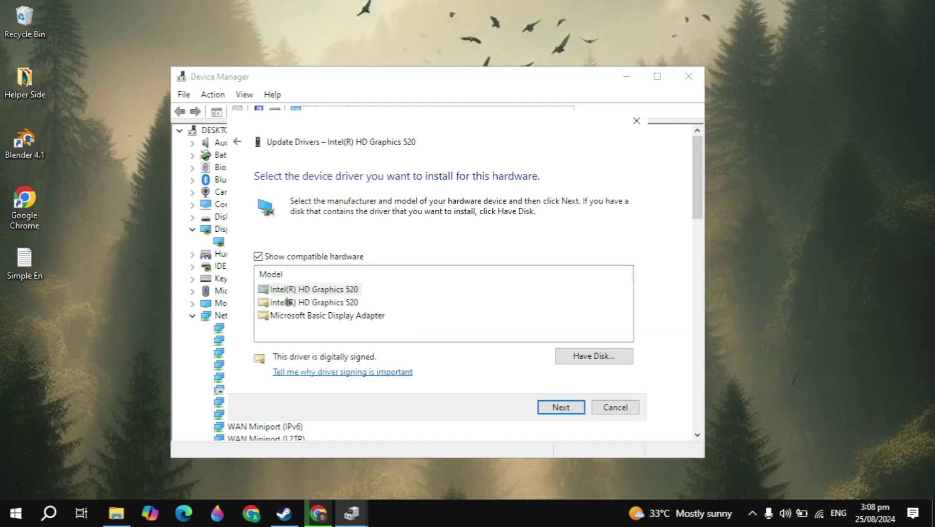
pyautogui.click(561, 407)
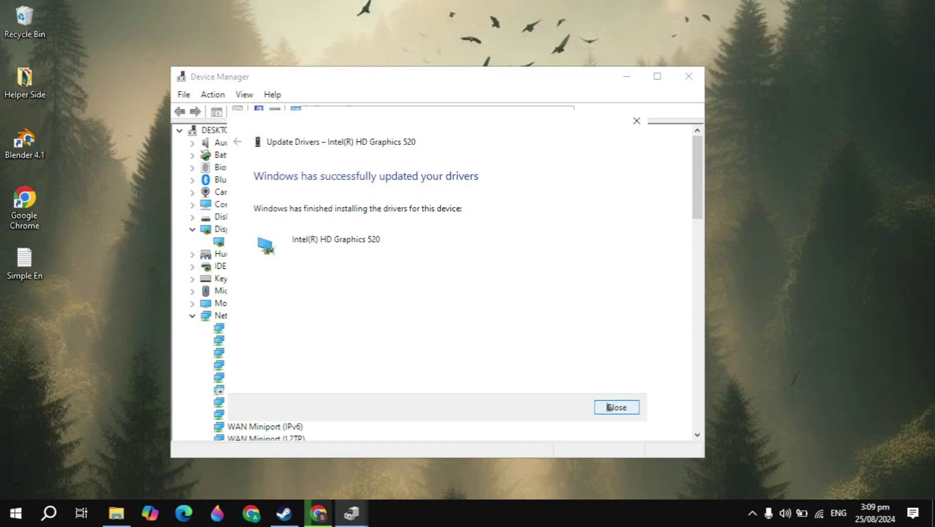
pyautogui.click(615, 407)
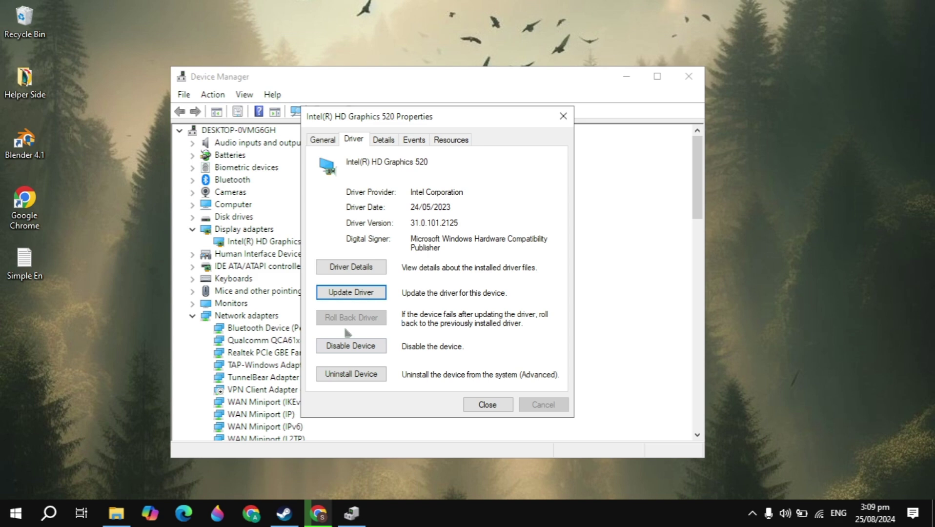
# Search automatically for an Intel HD Graphics 520 driver, then close the wizard, Properties and Device Manager
pyautogui.click(362, 293)
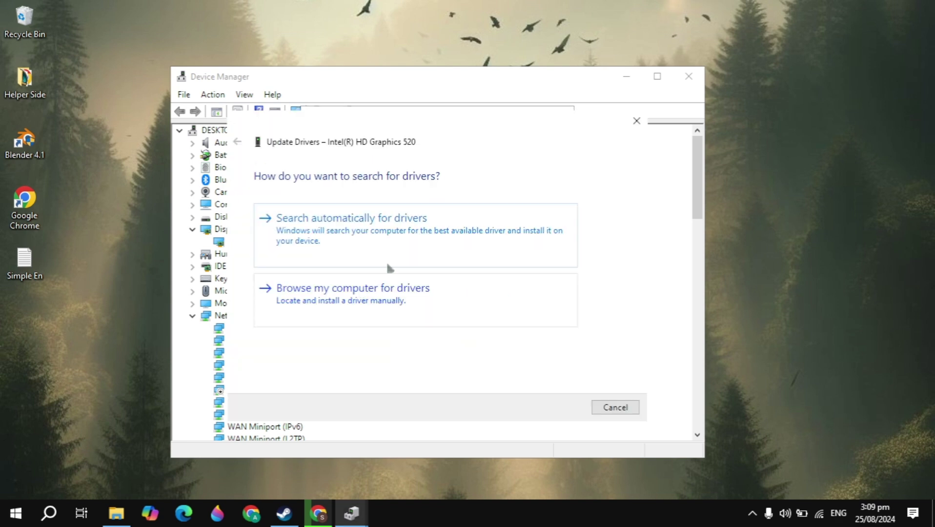
pyautogui.click(428, 237)
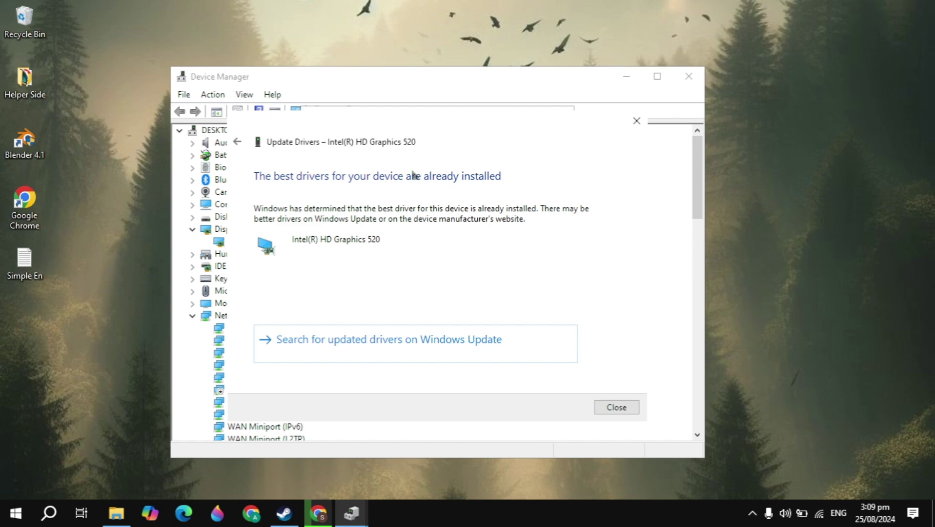
pyautogui.click(636, 121)
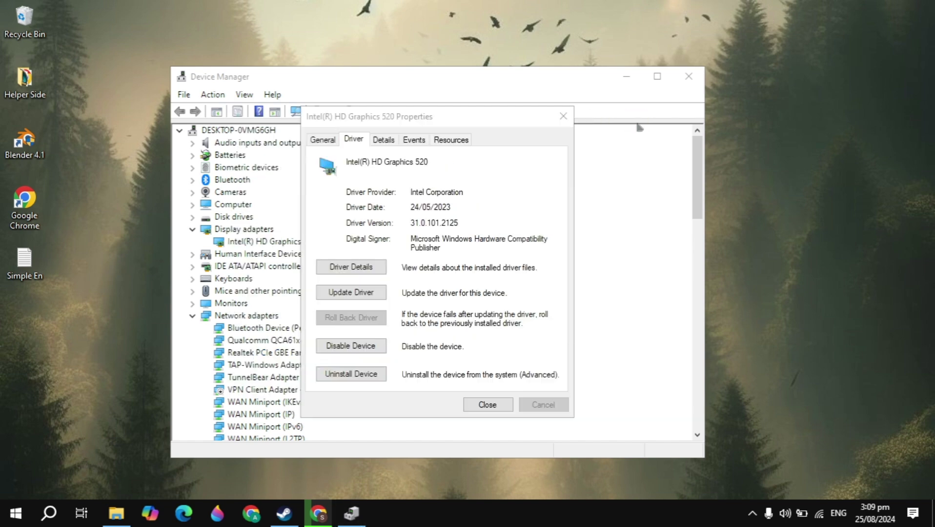
pyautogui.click(563, 121)
pyautogui.click(689, 76)
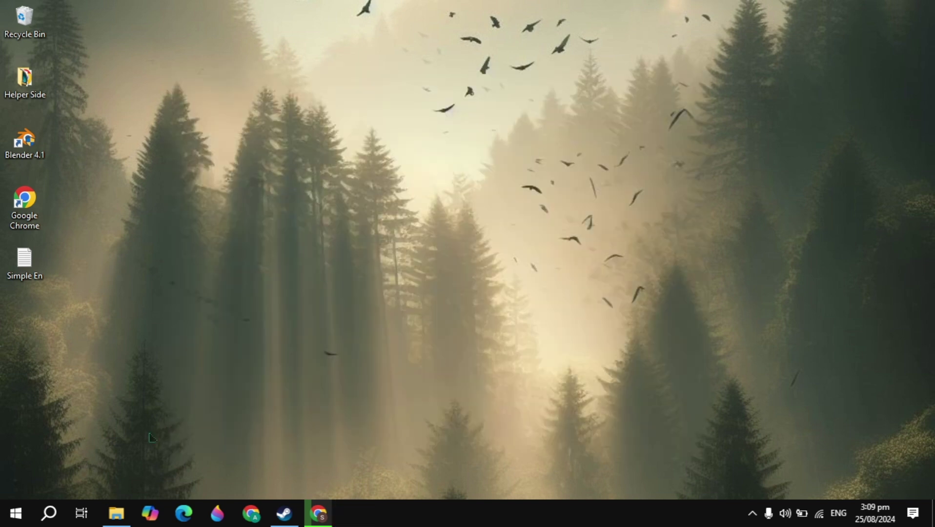
pyautogui.click(49, 513)
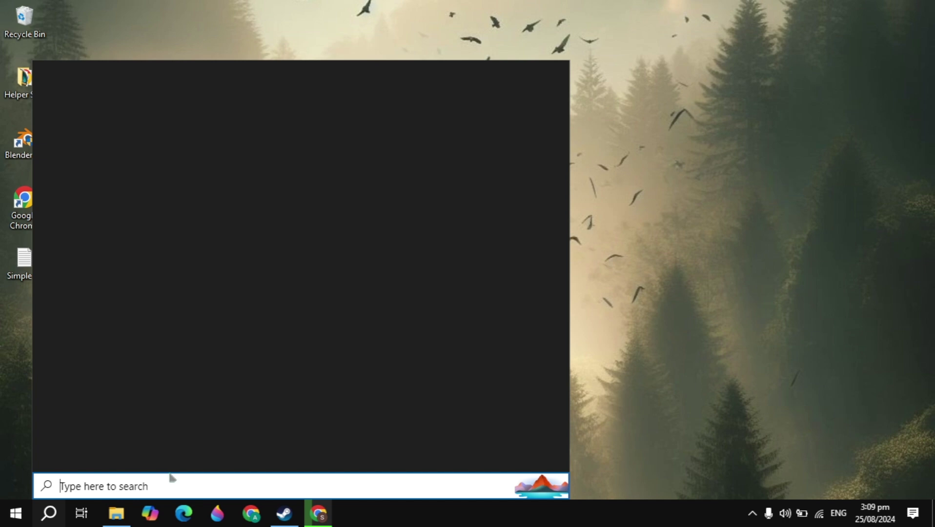
pyautogui.write('wupf')
pyautogui.press('BackSpace')
pyautogui.write('d')
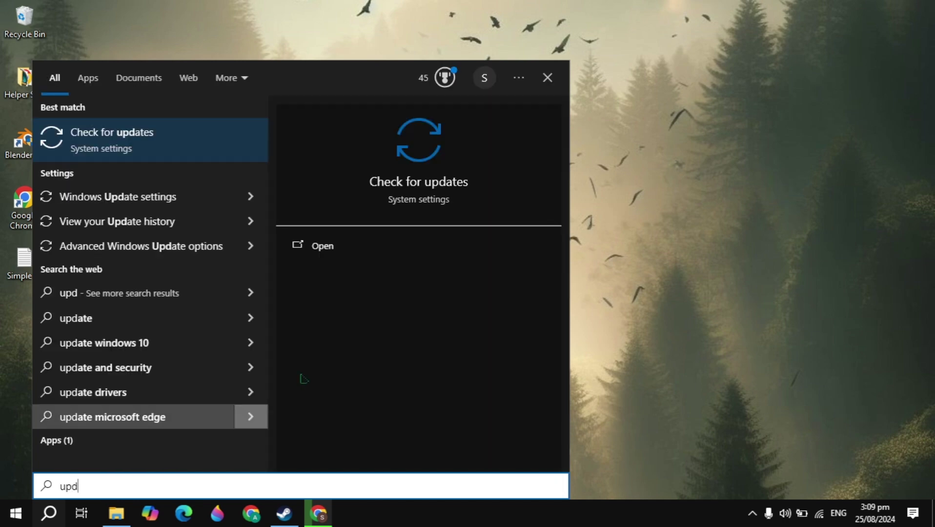
pyautogui.press('Return')
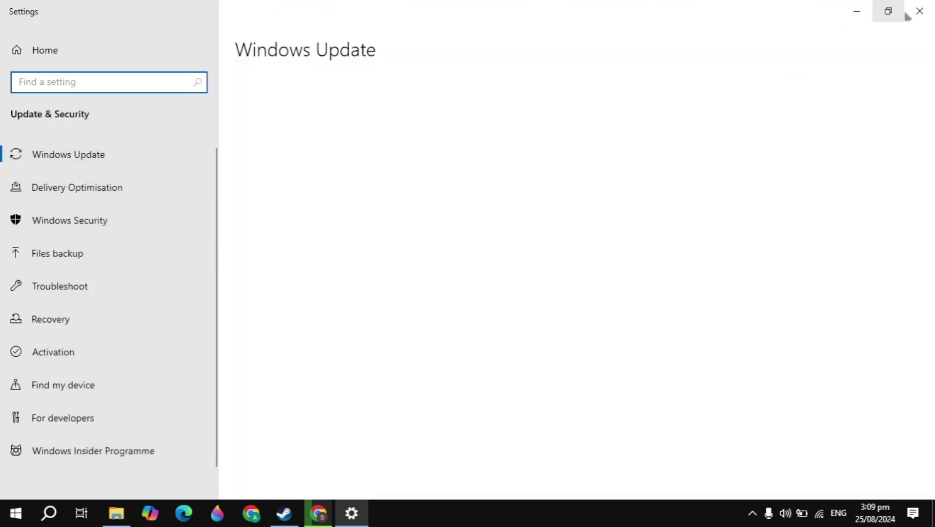
pyautogui.click(919, 10)
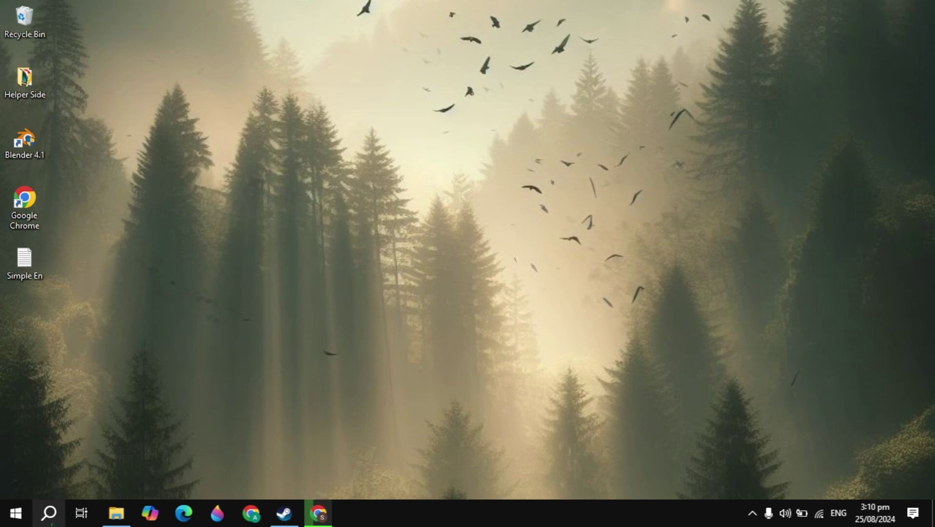
# Run sfc /scannow in an administrator Command Prompt, then close the window
pyautogui.click(48, 514)
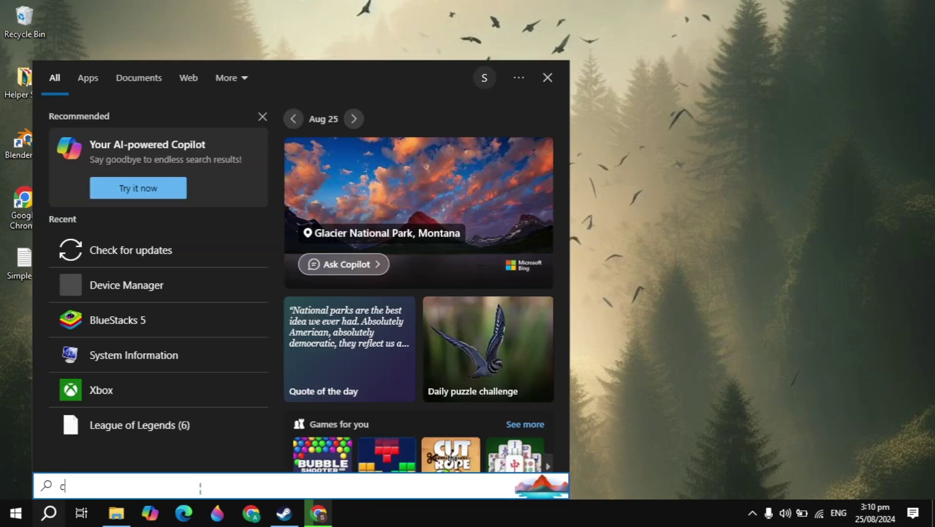
pyautogui.write('cmd')
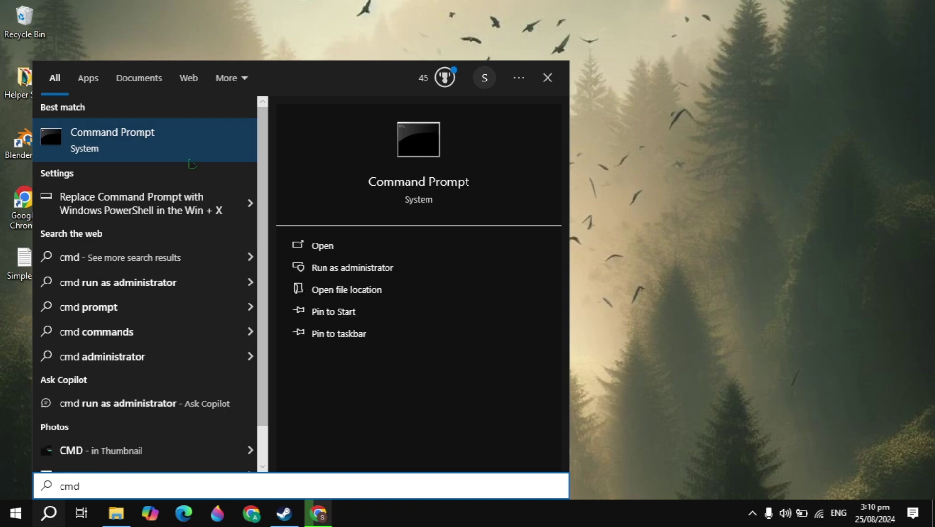
pyautogui.click(371, 268)
pyautogui.write('sfc /scannow')
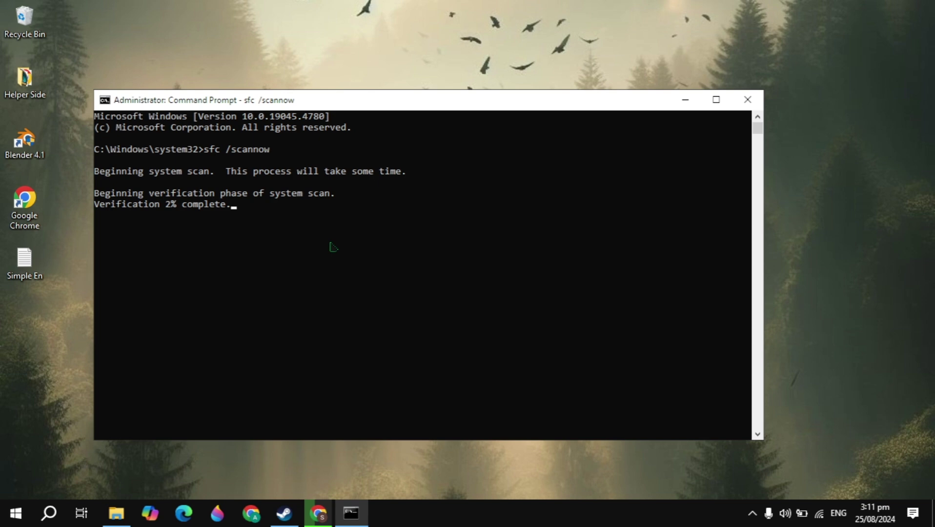
pyautogui.click(747, 99)
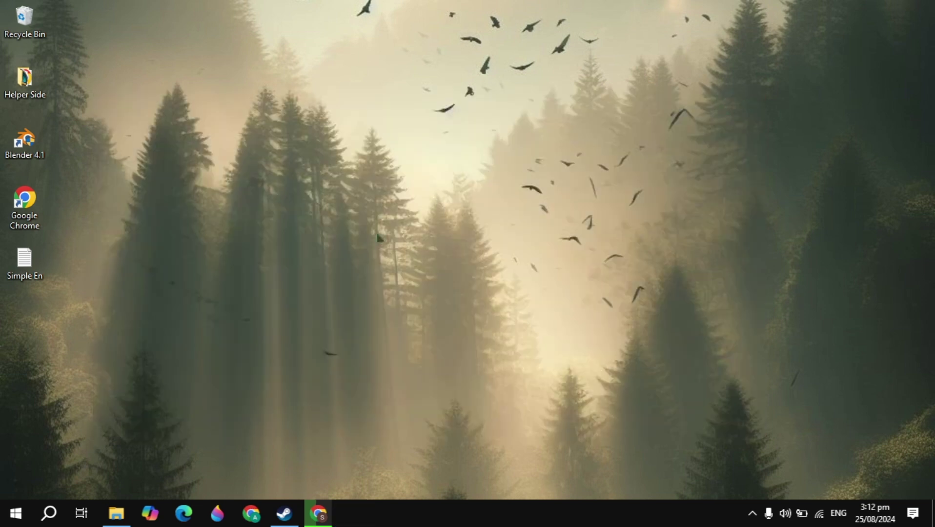
# Launch Control Panel by searching 'control' in Windows Search
pyautogui.click(49, 513)
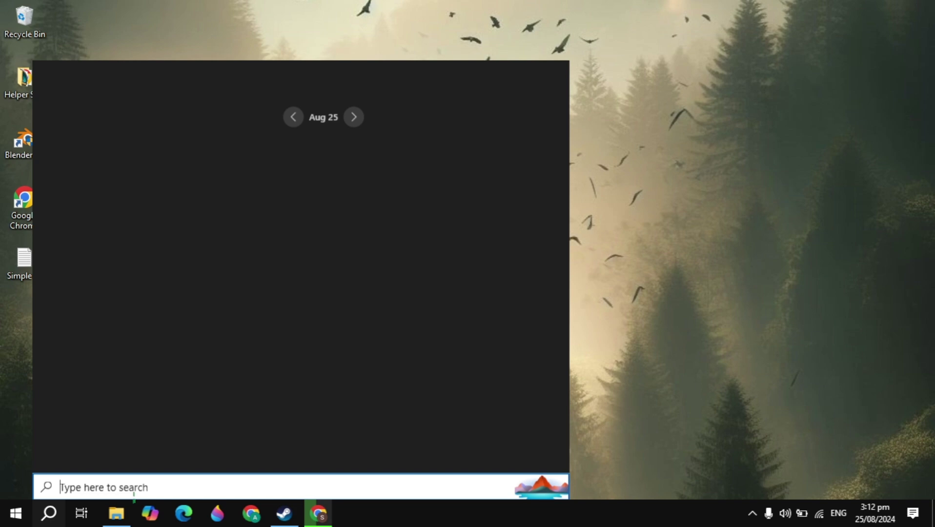
pyautogui.write('con')
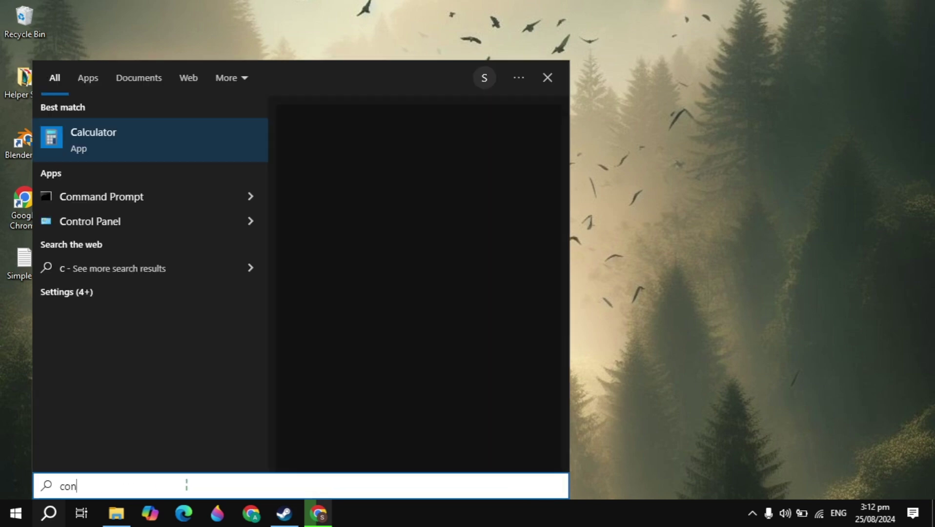
pyautogui.write('tr')
pyautogui.press('Return')
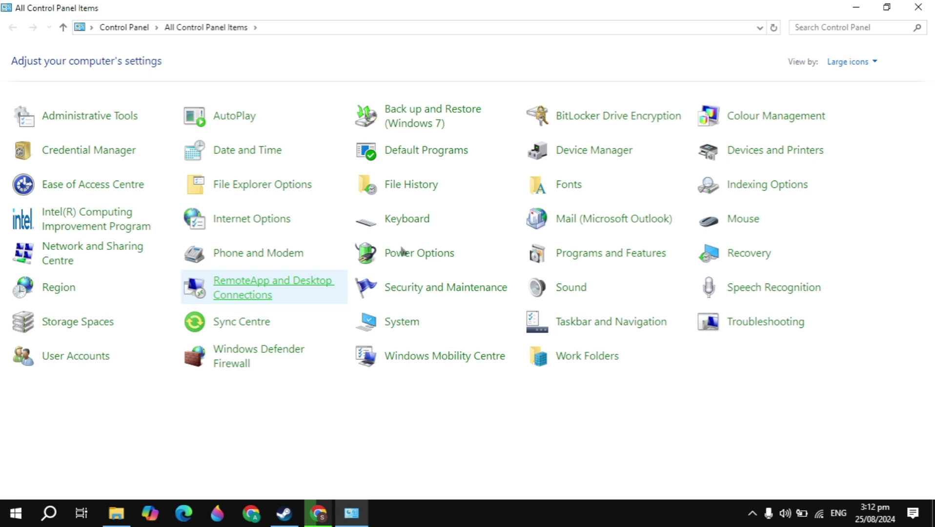
# Switch Control Panel to Category view and open Uninstall a program
pyautogui.click(851, 61)
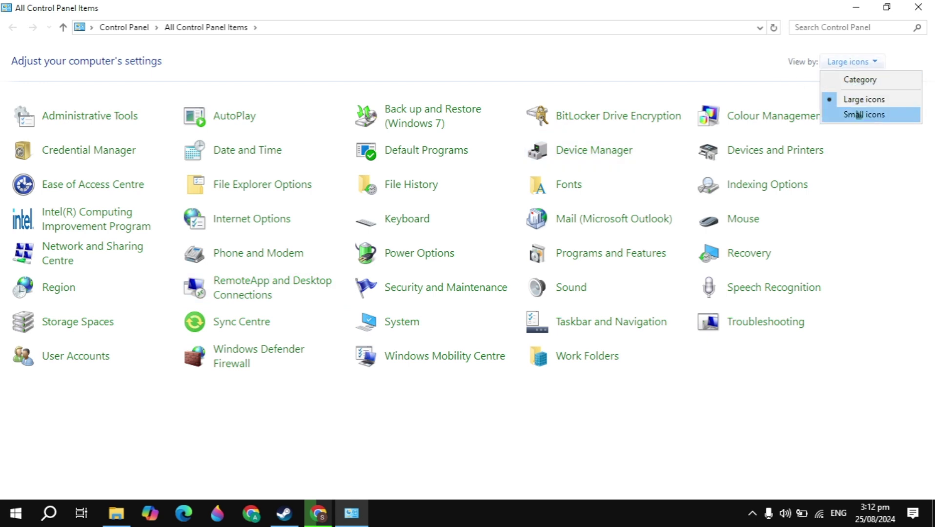
pyautogui.click(860, 79)
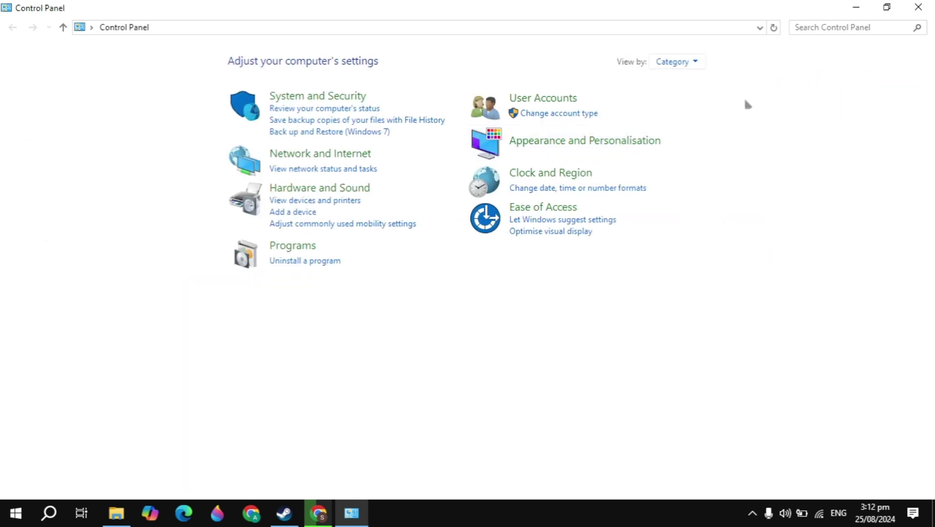
pyautogui.click(312, 261)
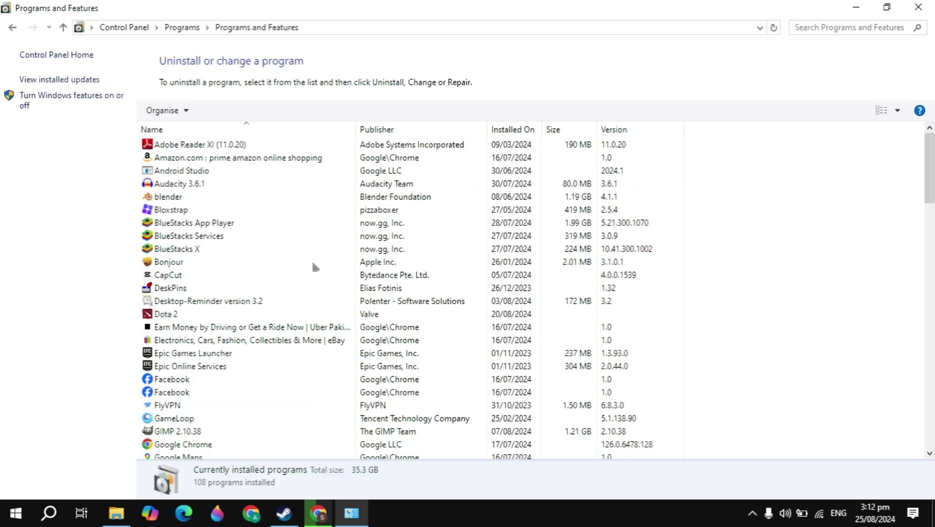
pyautogui.scroll(-5, 398, 343)
pyautogui.scroll(-5, 398, 343)
pyautogui.scroll(-4, 398, 343)
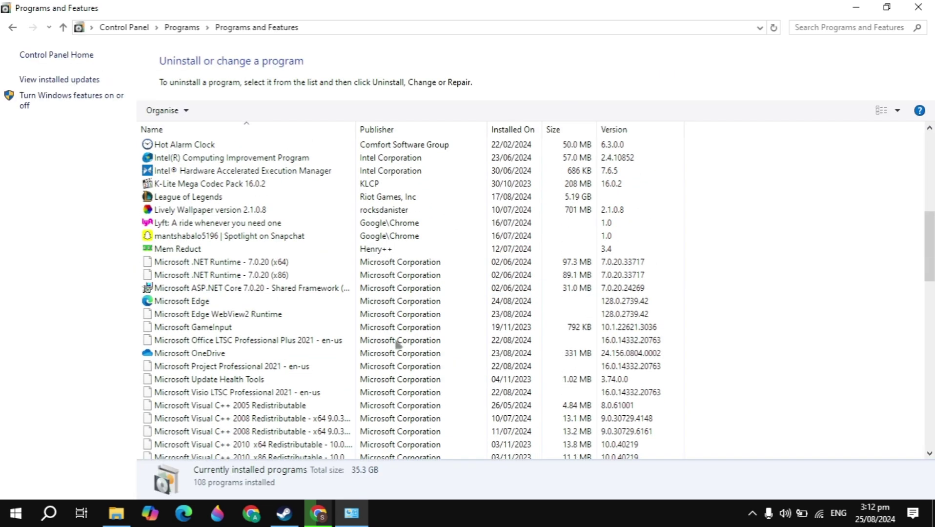
pyautogui.scroll(-2, 398, 343)
pyautogui.scroll(-3, 398, 343)
pyautogui.scroll(-1, 398, 343)
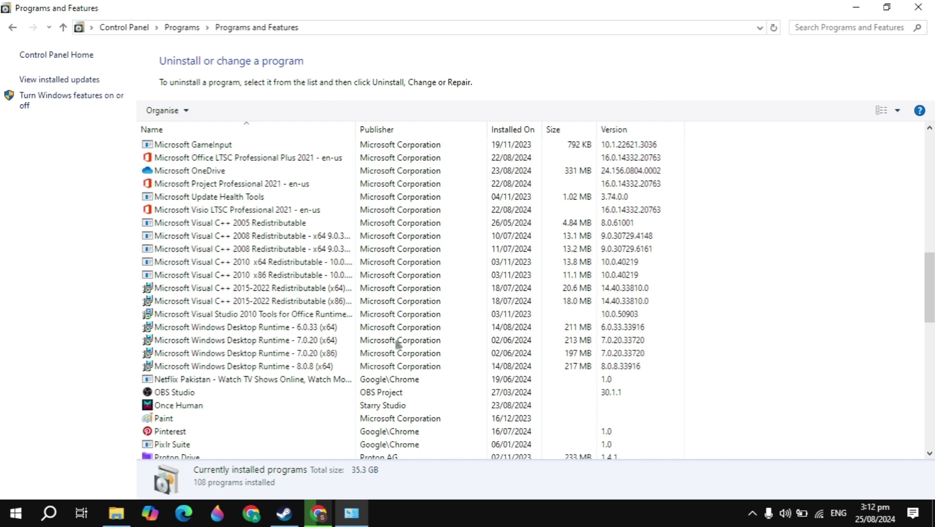
# Choose Change on Microsoft Visual C++ 2015-2022 Redistributable (x86) to open its Modify Setup
pyautogui.click(187, 301)
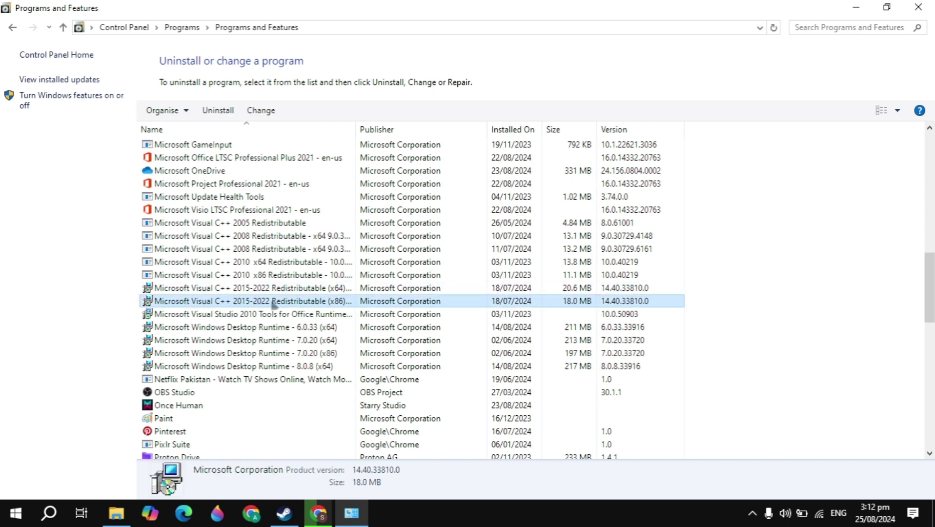
pyautogui.rightClick(233, 302)
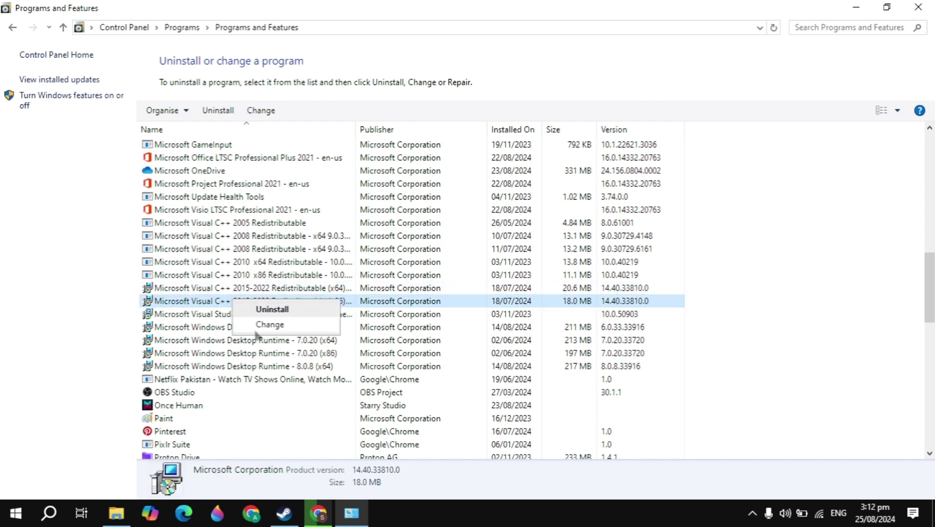
pyautogui.click(306, 328)
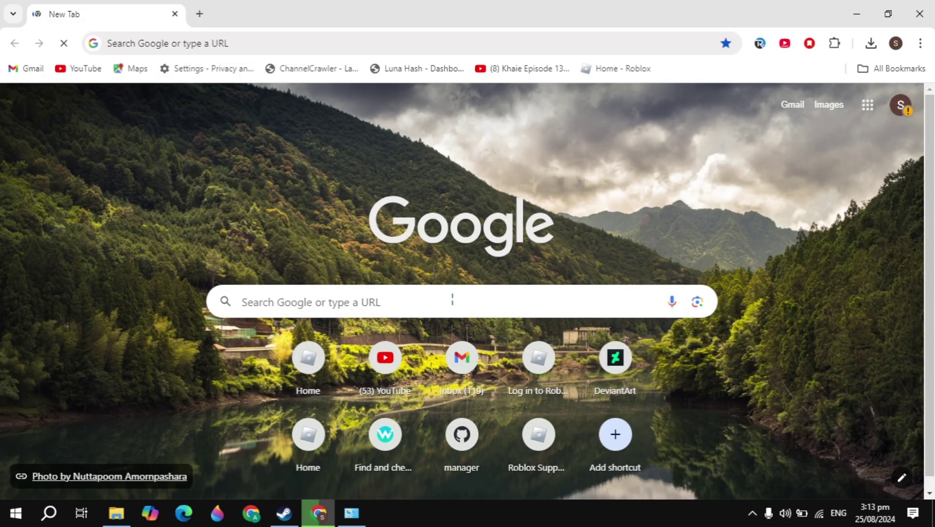
# Search Google for the Microsoft Windows Desktop Runtime download and filter results to Download
pyautogui.click(452, 301)
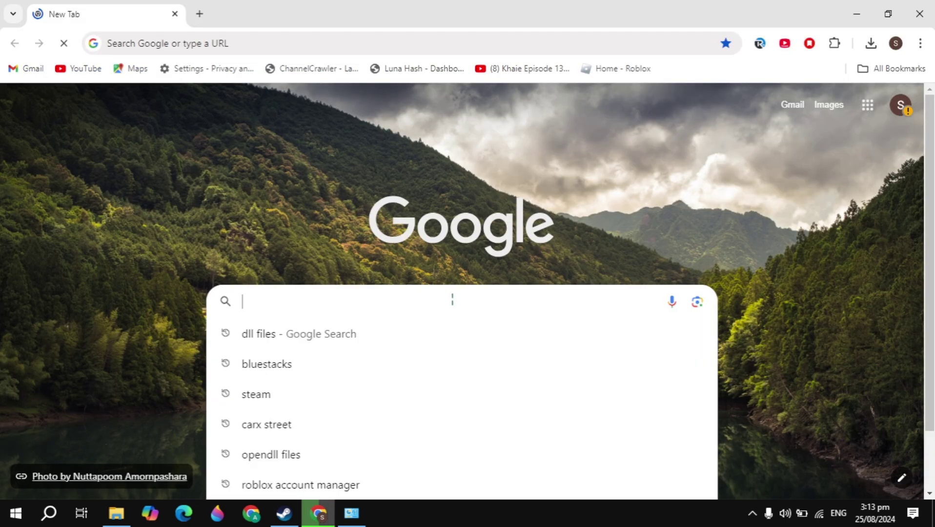
pyautogui.write('micr')
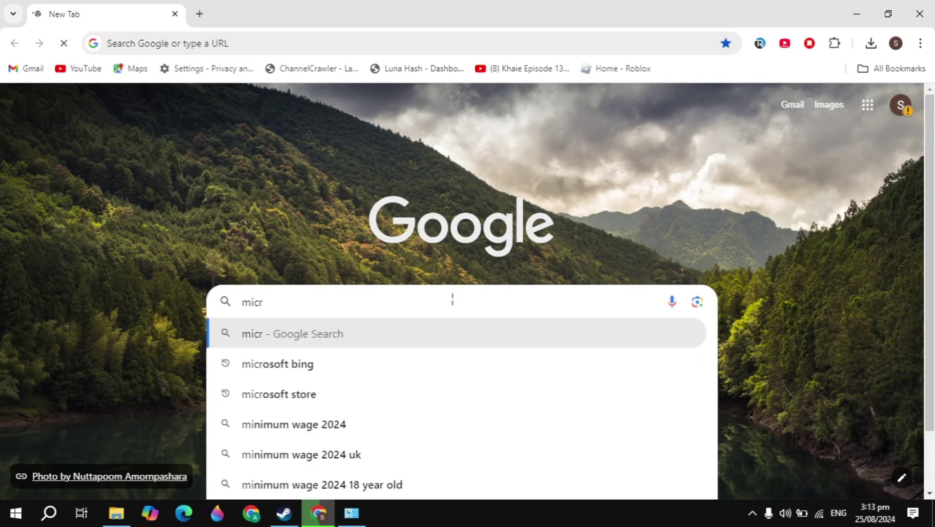
pyautogui.write('osft ')
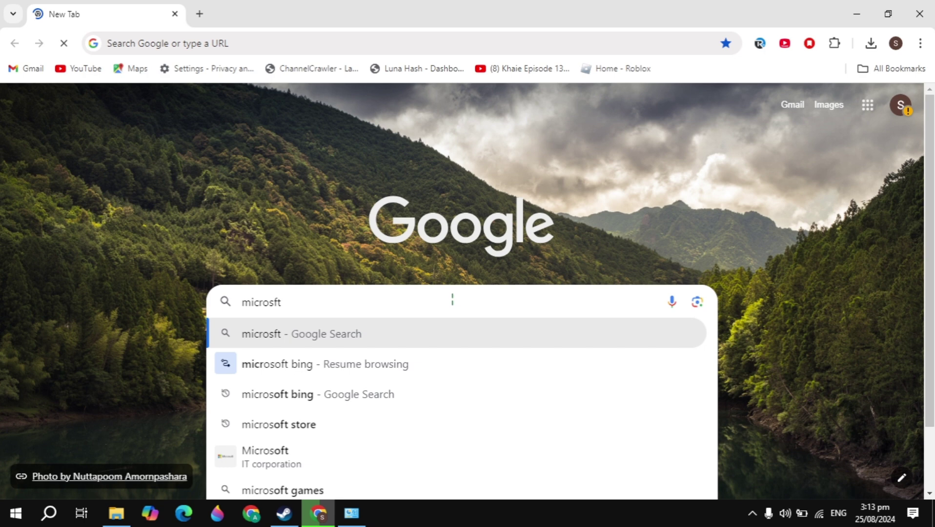
pyautogui.write('windows d')
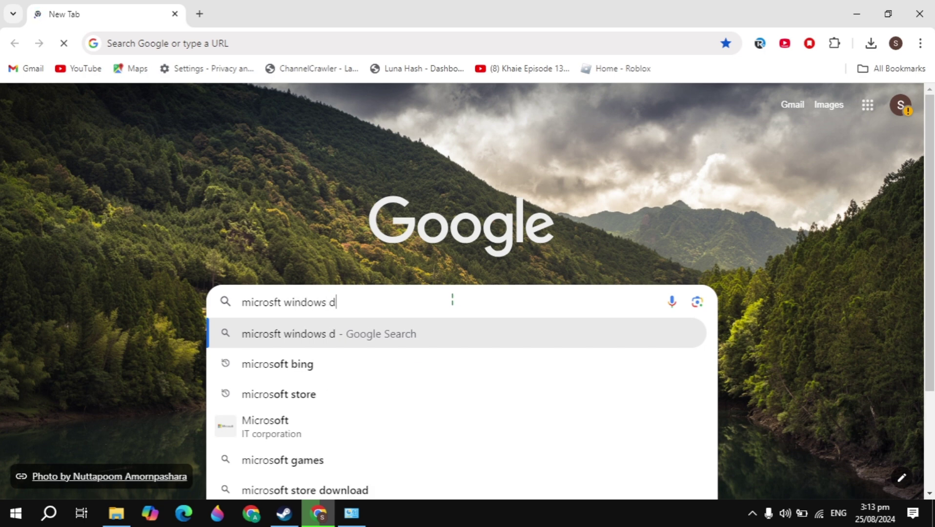
pyautogui.write('esktop r')
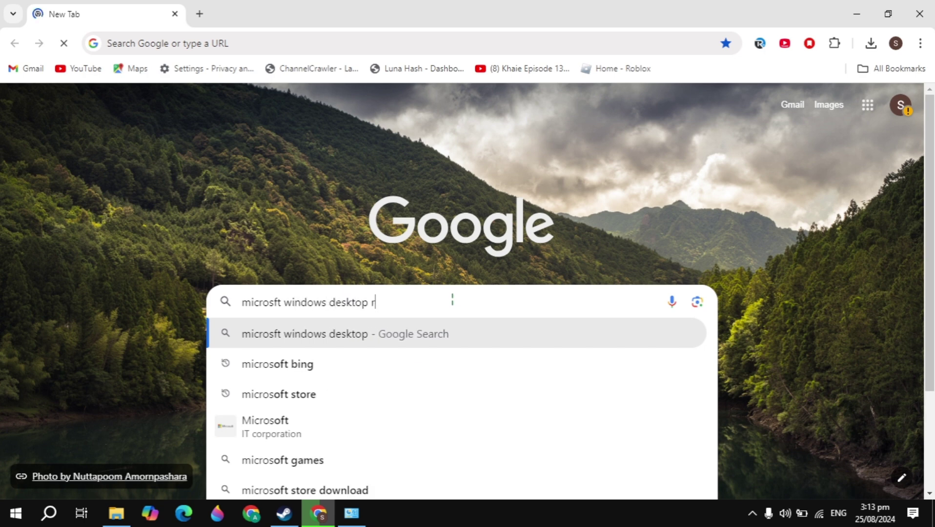
pyautogui.write('untime')
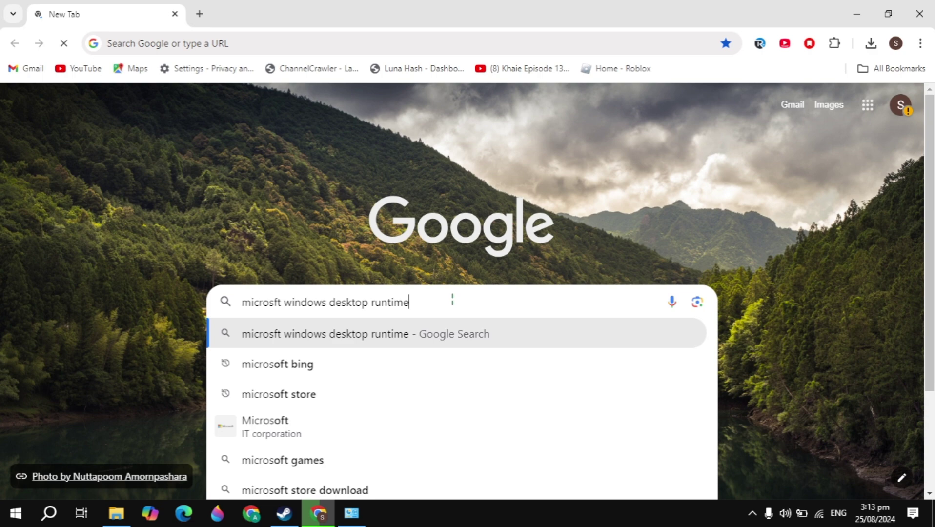
pyautogui.press('Return')
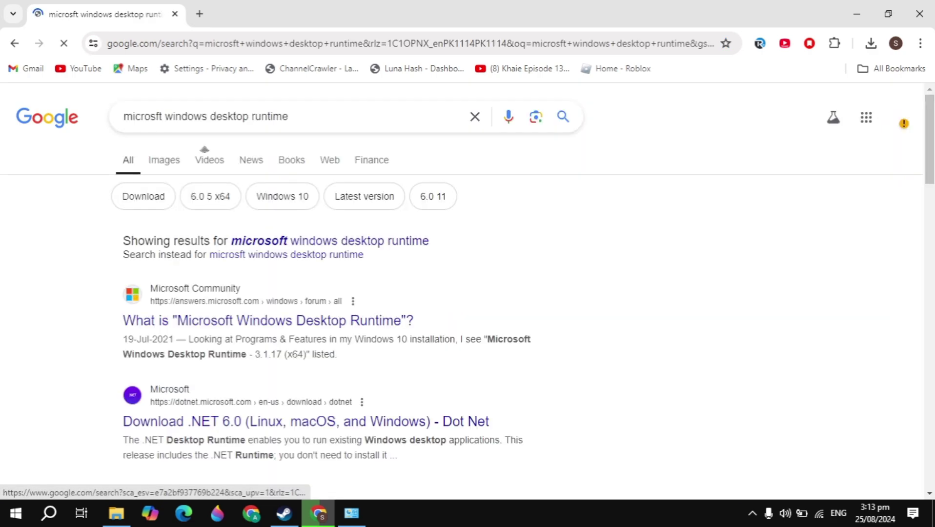
pyautogui.click(142, 195)
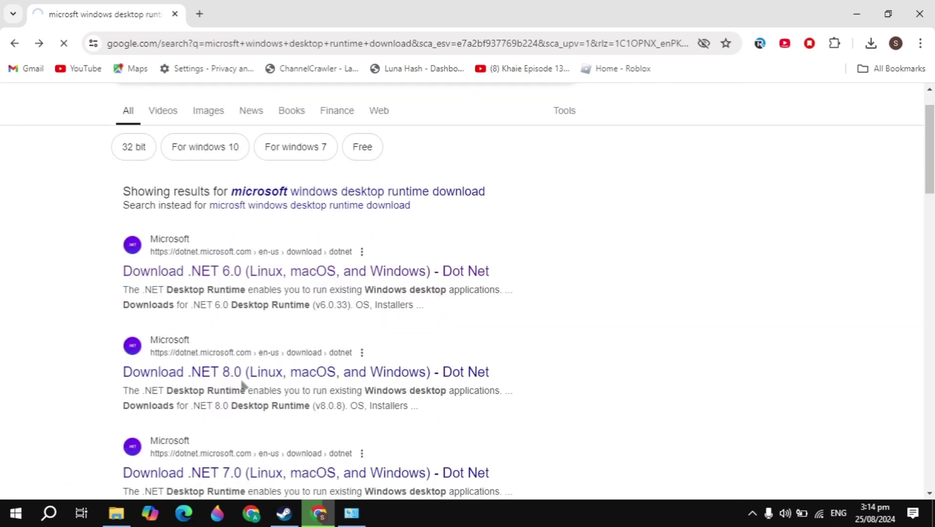
pyautogui.scroll(-3, 240, 377)
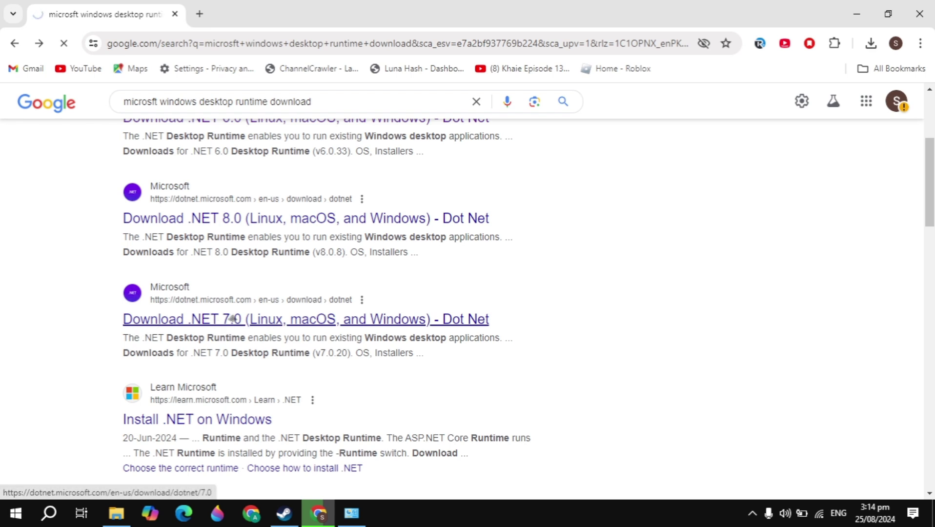
pyautogui.scroll(-2, 207, 284)
pyautogui.scroll(-2, 207, 285)
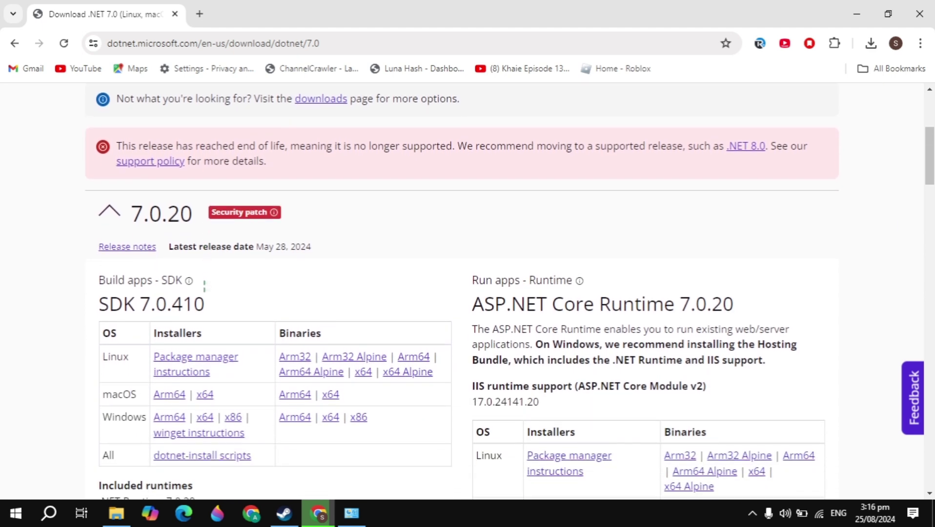
pyautogui.scroll(-2, 204, 285)
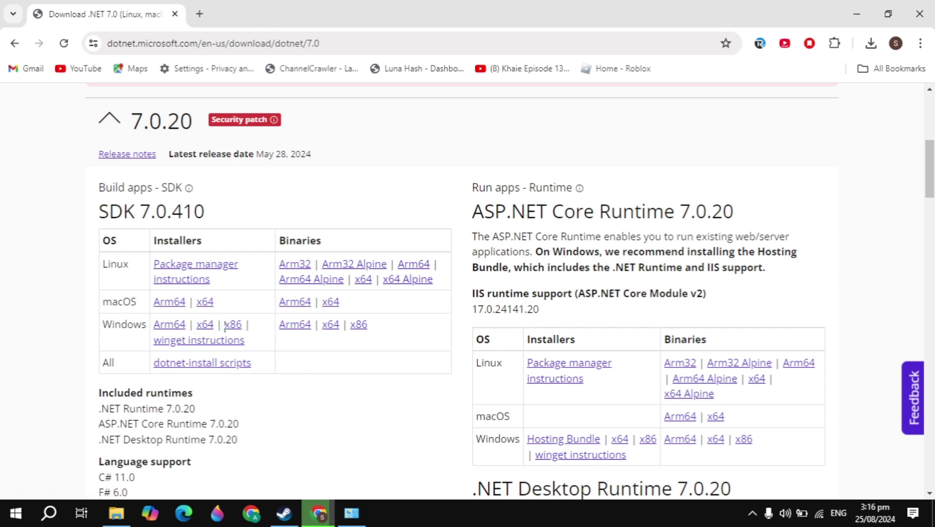
# Download the .NET SDK 7.0.410 Windows x64 installer
pyautogui.click(207, 325)
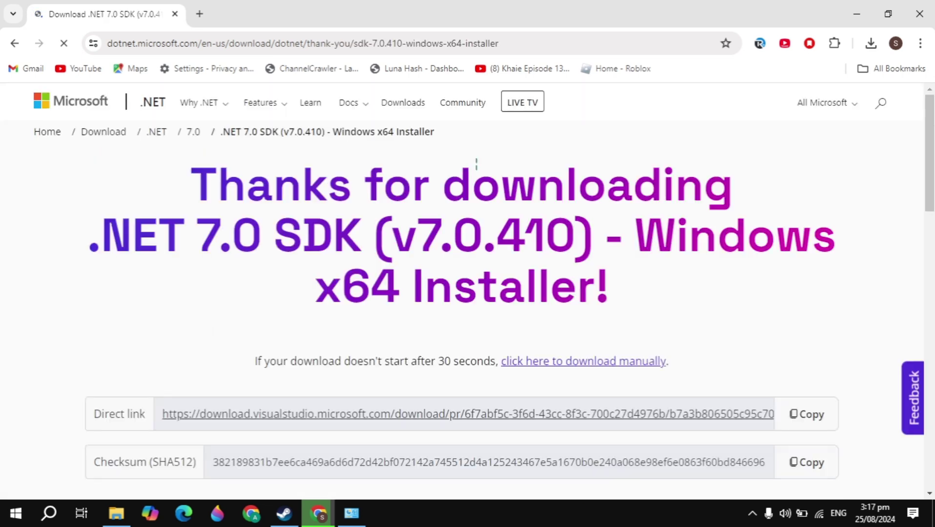
pyautogui.scroll(-1, 476, 165)
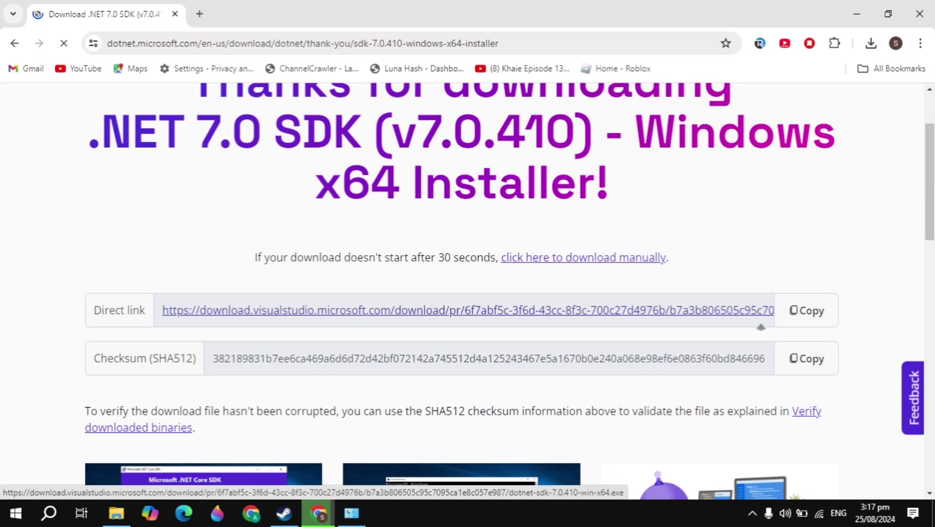
# Copy the installer's direct link, cancel the .NET SDK download and return to the .NET tab
pyautogui.click(806, 311)
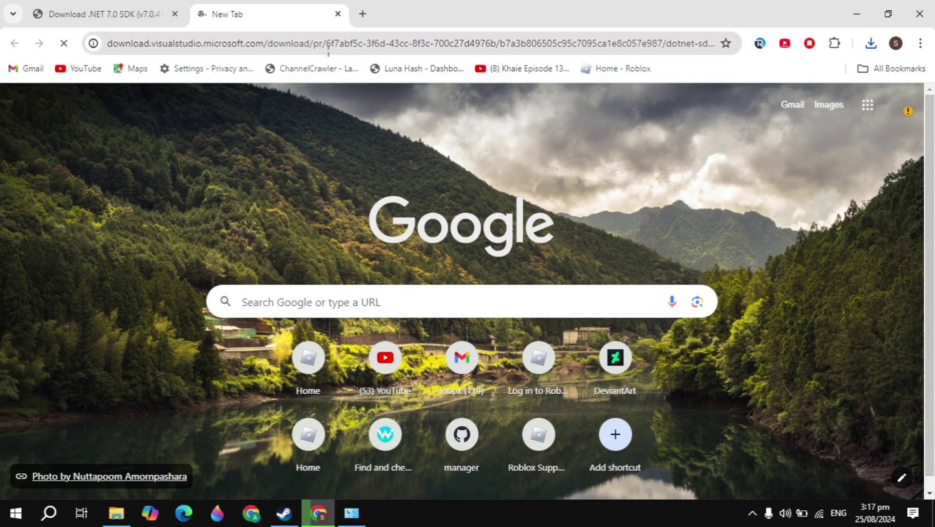
pyautogui.click(870, 43)
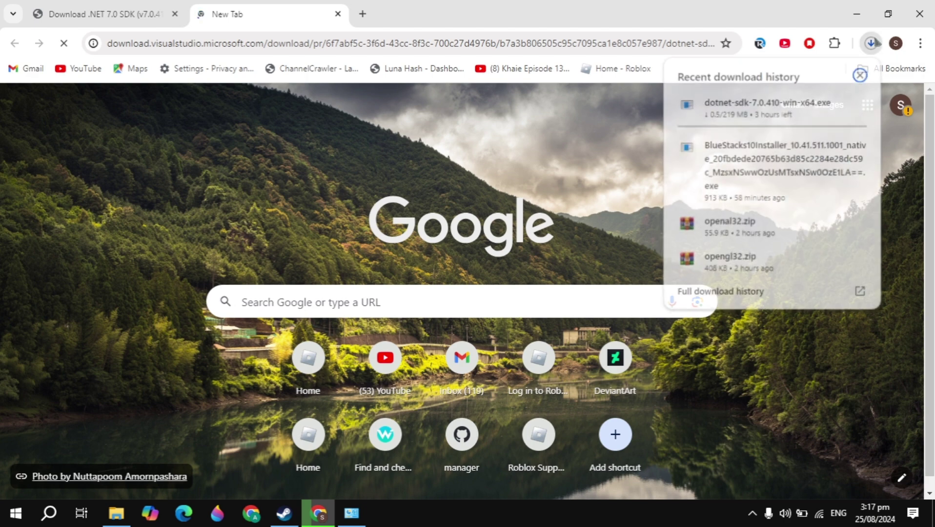
pyautogui.moveTo(767, 107)
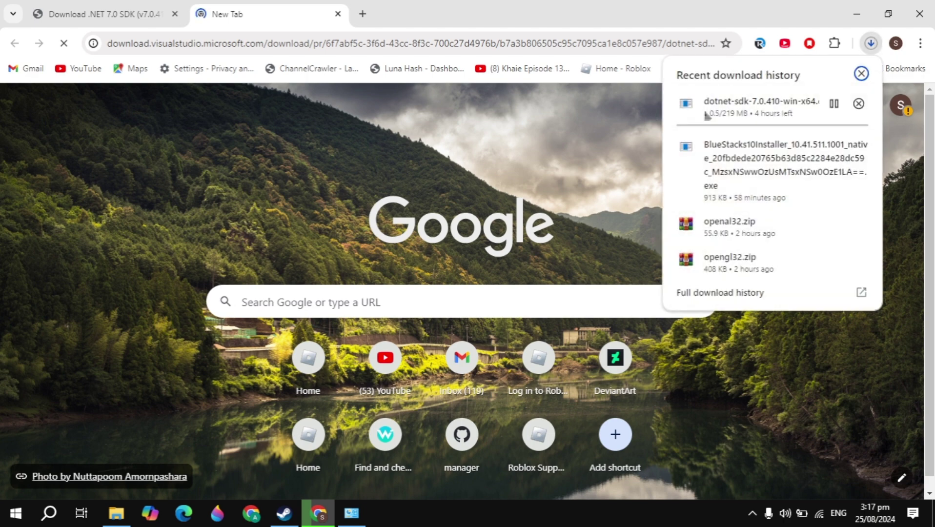
pyautogui.click(859, 103)
pyautogui.click(511, 158)
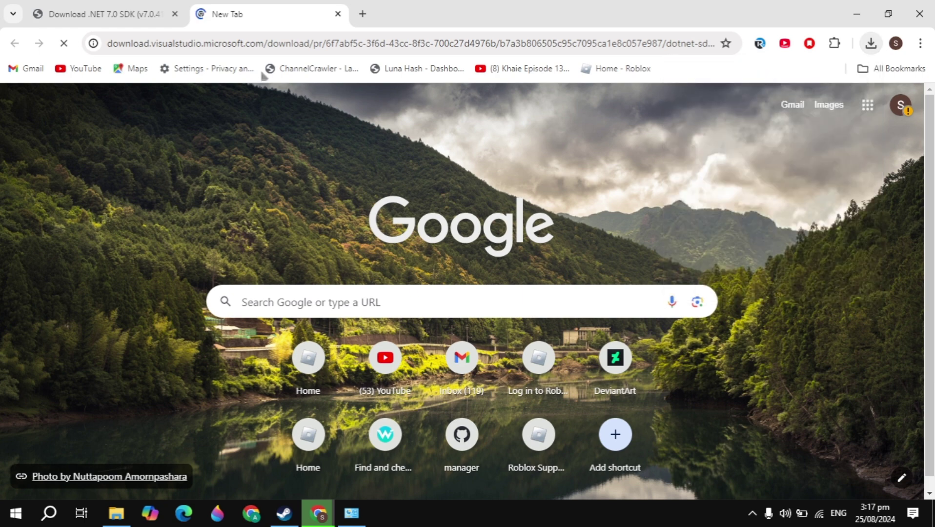
pyautogui.click(88, 13)
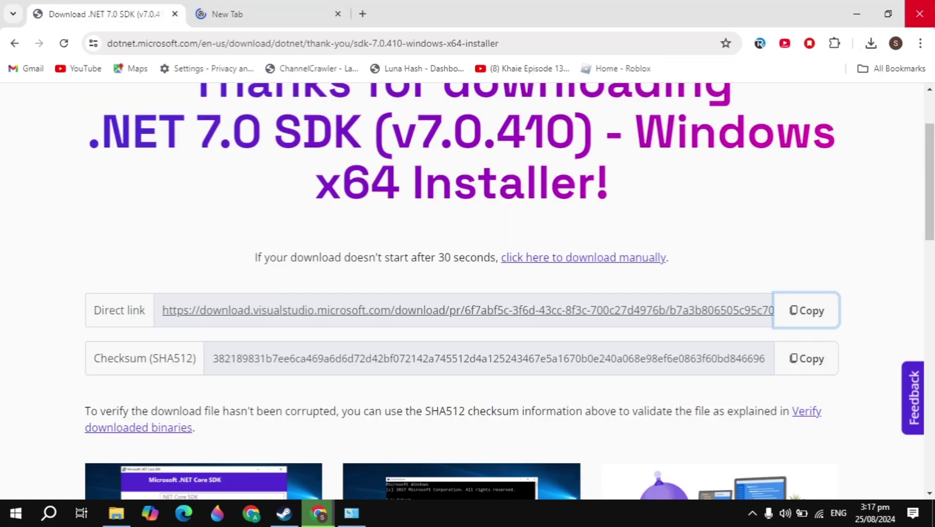
# Close the Chrome window, leaving the desktop clear
pyautogui.click(920, 13)
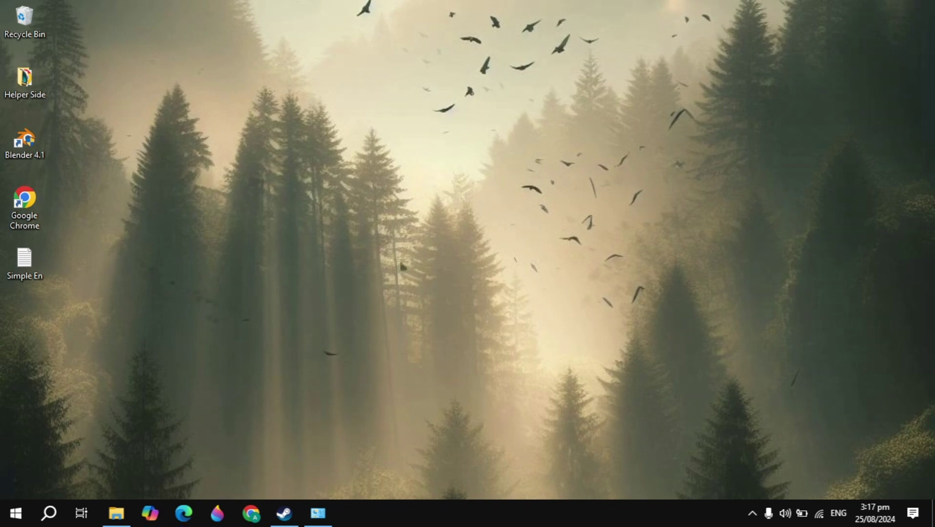